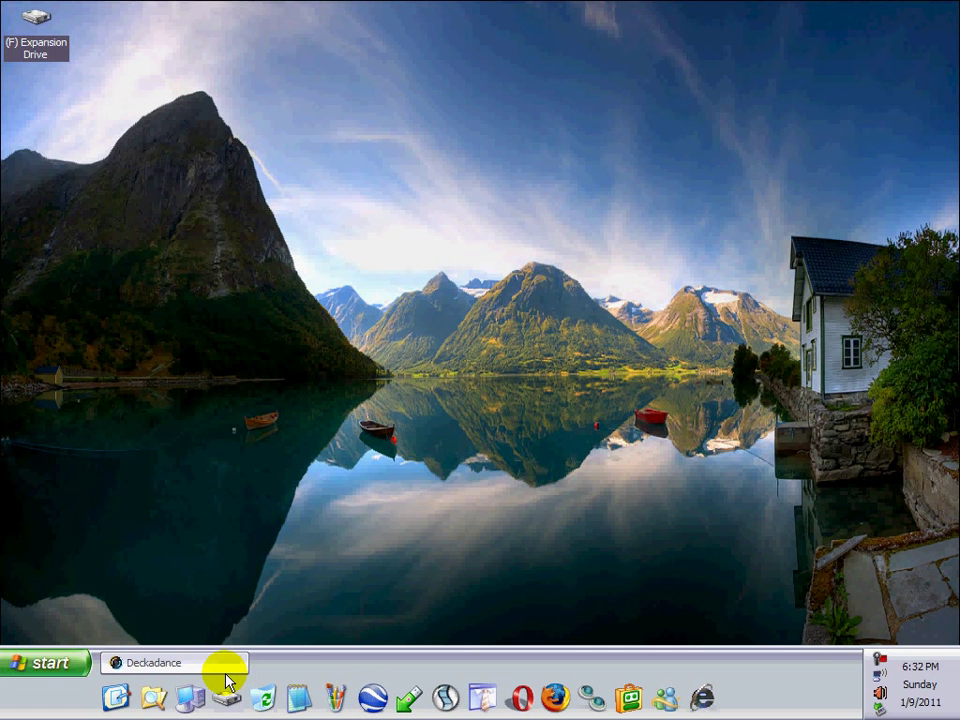
Step: Restore the Deckadance window from the Windows XP taskbar so it fills the screen
left_click(228, 670)
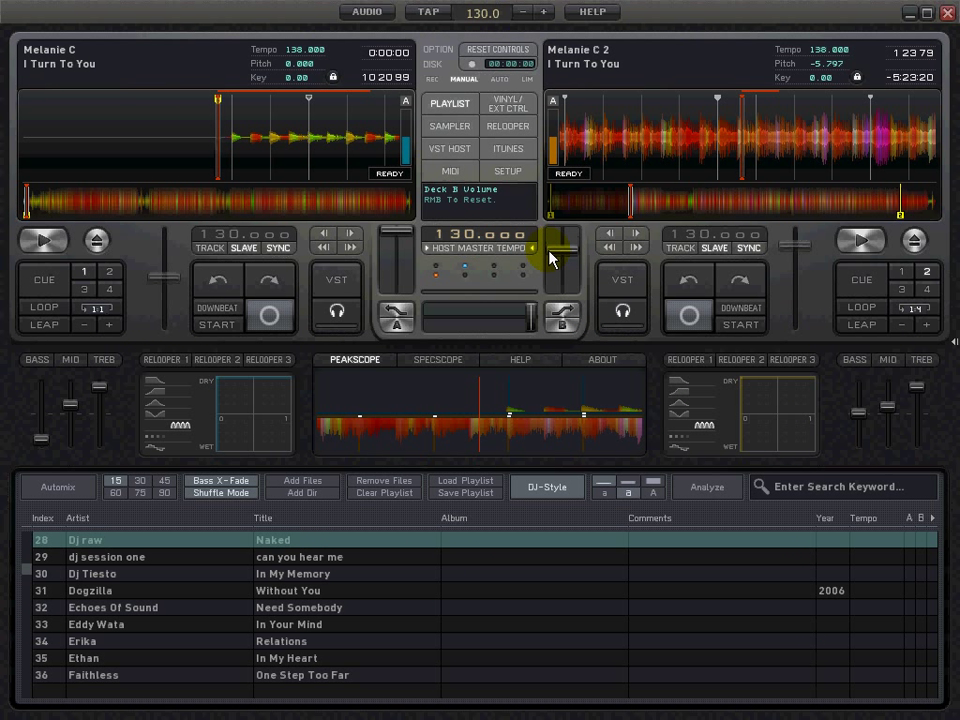
Step: Enter 130 as the host master tempo so it reads 130.0 BPM
left_click(407, 256)
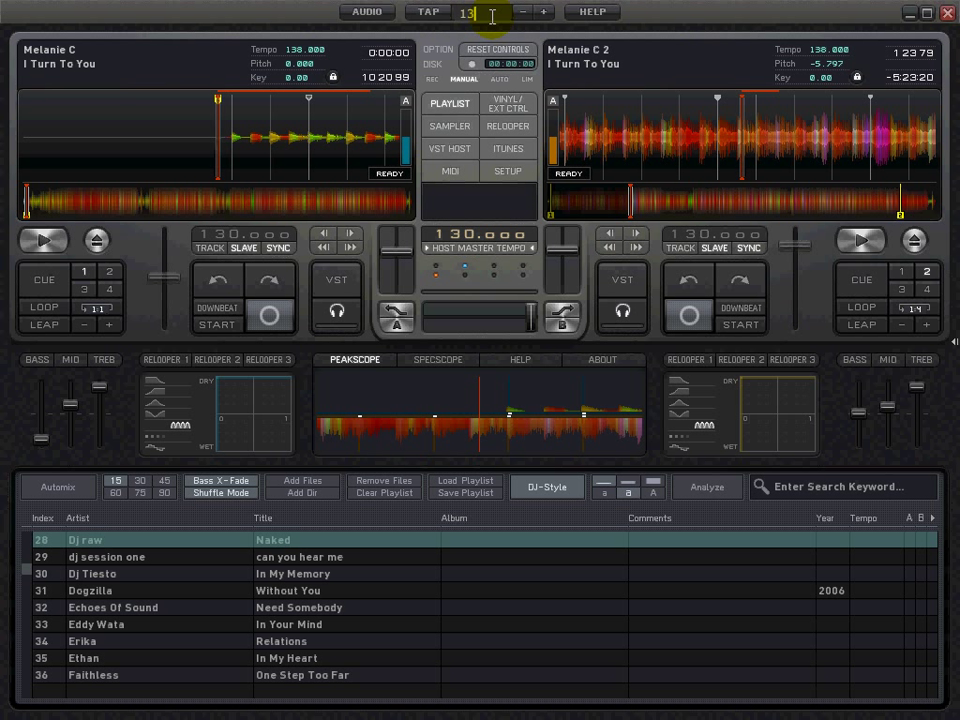
key("Return")
Step: Sync deck A and set both decks' SLAVE buttons so each follows the 130 BPM master
left_click(279, 248)
left_click(750, 250)
left_click(716, 250)
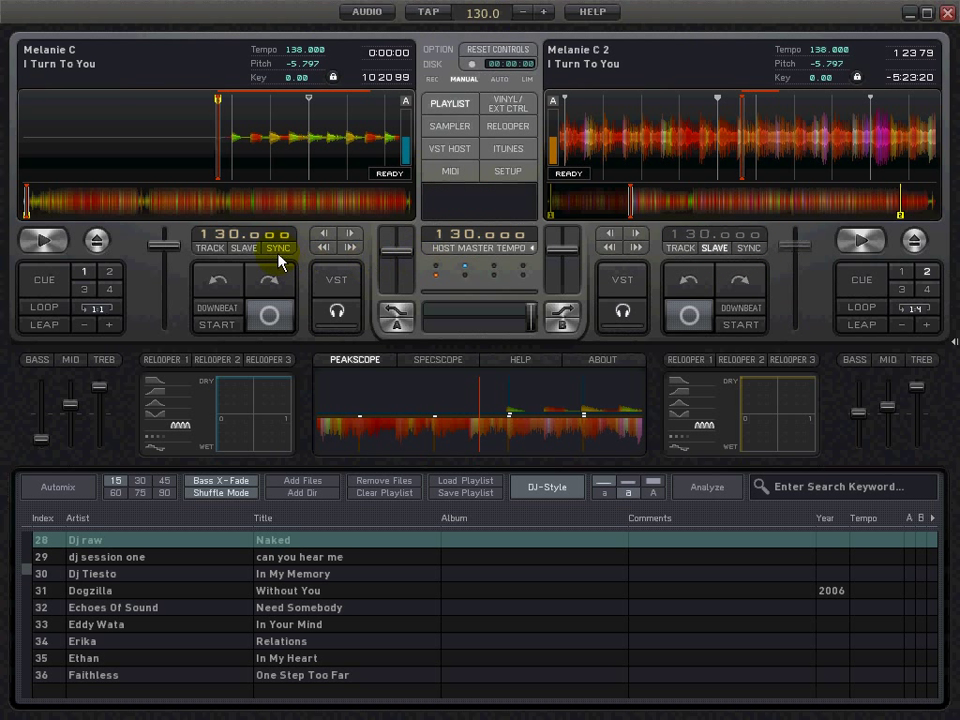
left_click(249, 249)
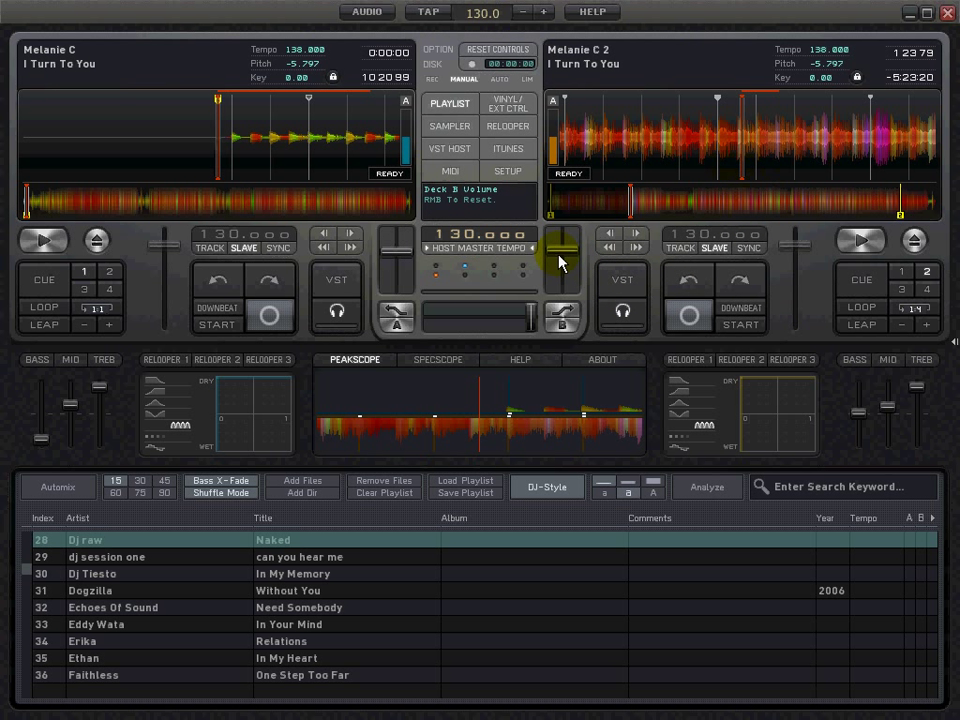
Step: Pull both deck volume faders down slightly and enable DJ-Style mixing with Bass X-Fade
left_click_drag(559, 262, 558, 268)
left_click_drag(392, 251, 396, 268)
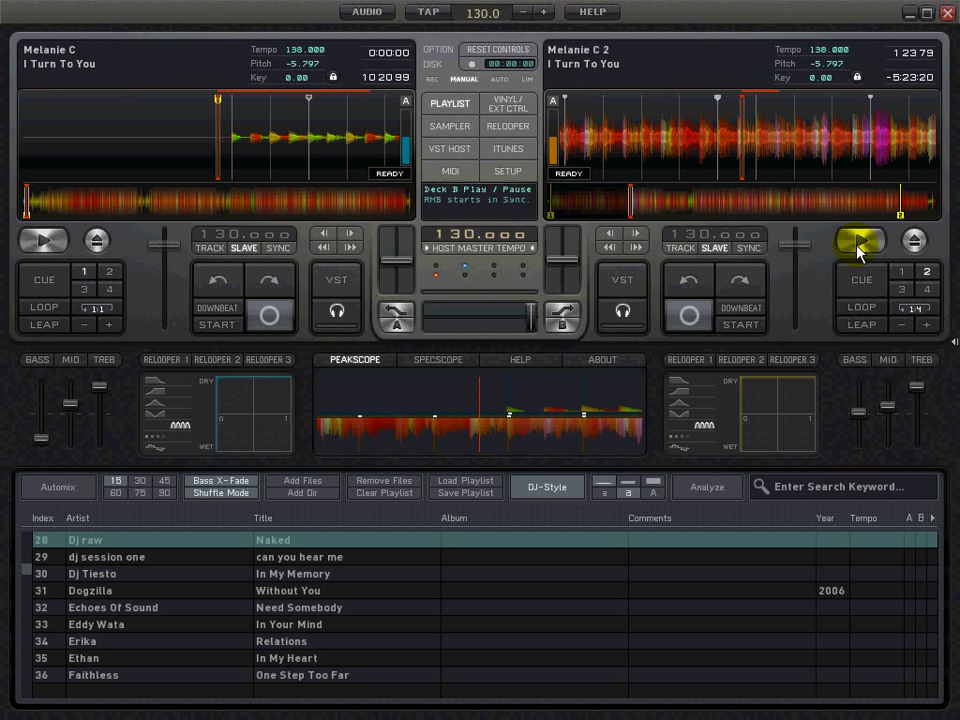
left_click(540, 487)
left_click(212, 484)
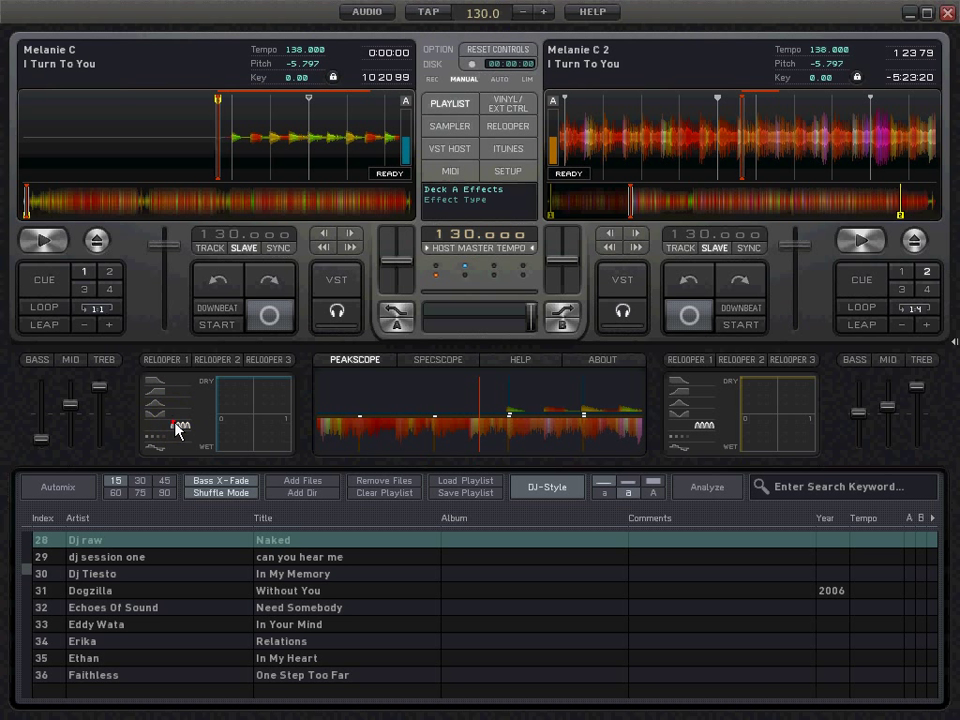
Step: Try deck B's Relooper pad, start deck B playing and ease its volume down
mouse_move(753, 390)
left_mouse_down()
mouse_move(793, 433)
mouse_move(787, 421)
left_mouse_up()
left_click(857, 243)
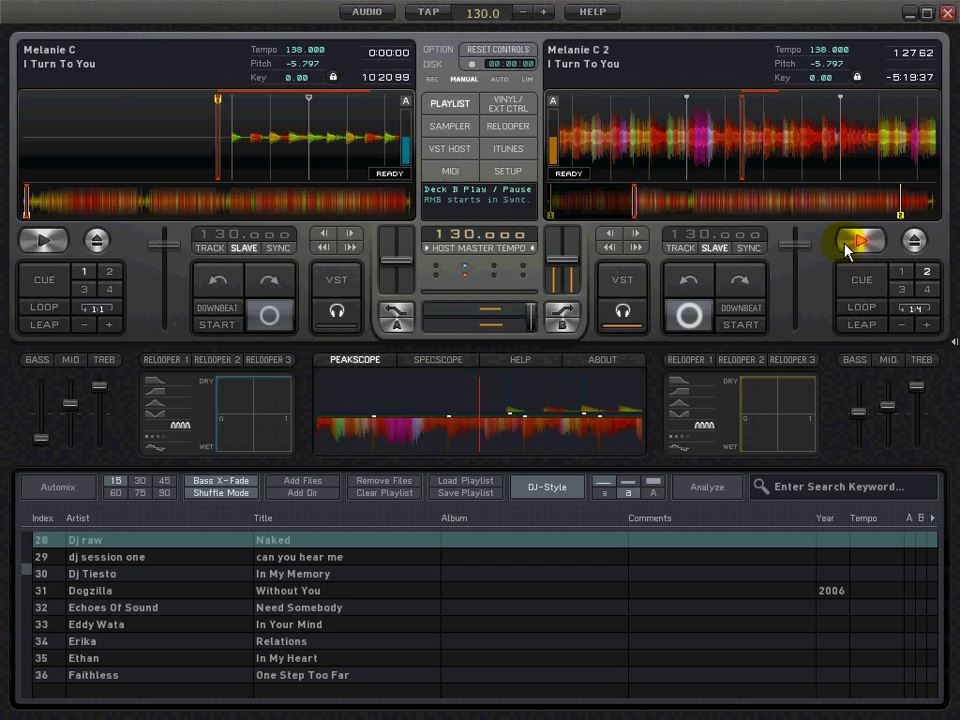
mouse_move(558, 275)
left_mouse_down()
mouse_move(558, 288)
mouse_move(555, 279)
left_mouse_up()
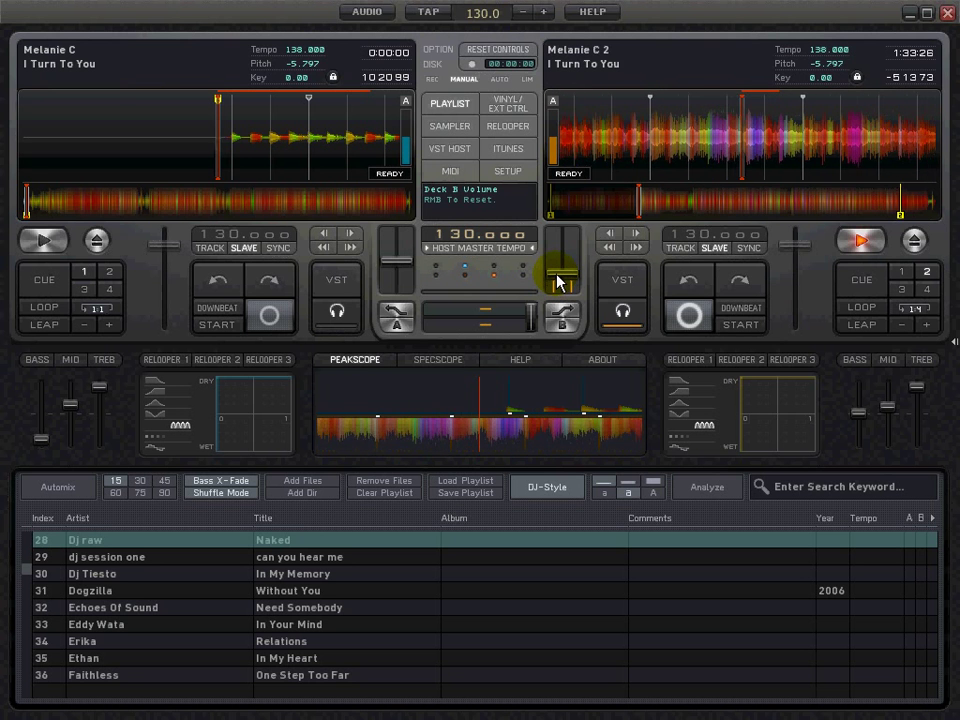
Step: Lower deck A's volume, return deck B to its track start, and turn Automix on
left_click_drag(407, 261, 408, 285)
left_click_drag(654, 206, 546, 214)
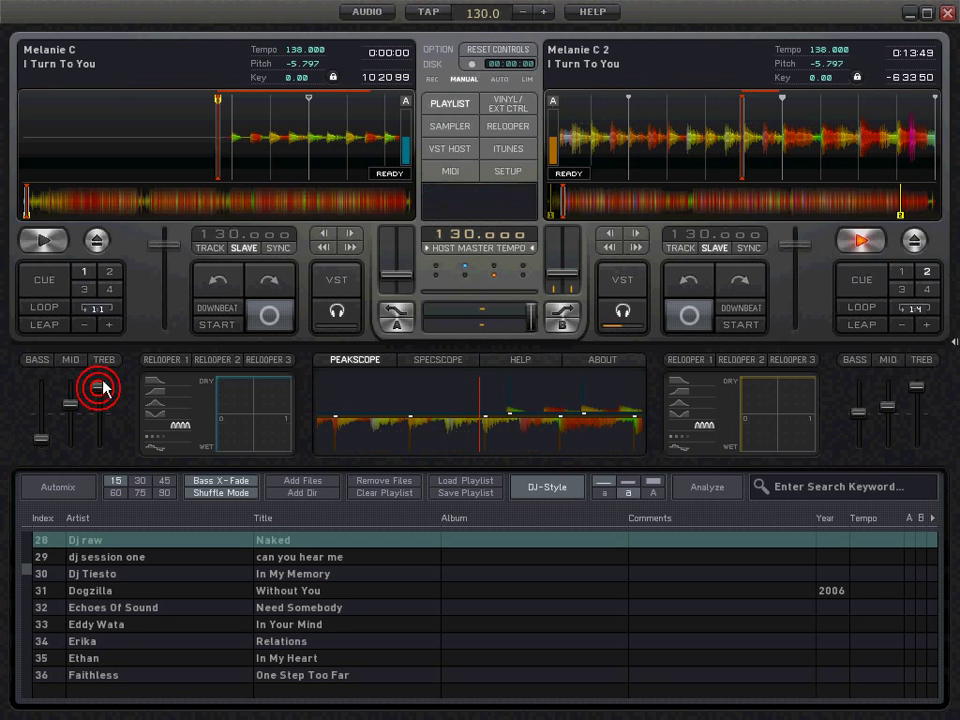
left_click(58, 487)
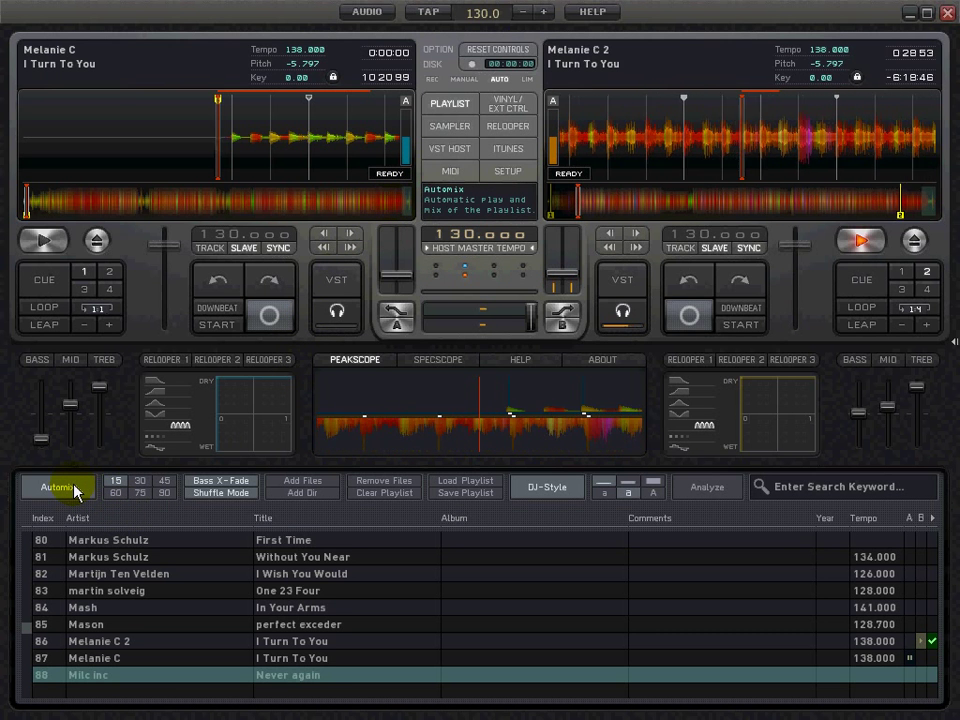
Step: Set deck A's cue point at about 9:36 on pad 2, with Automix briefly switched off
left_click(110, 272)
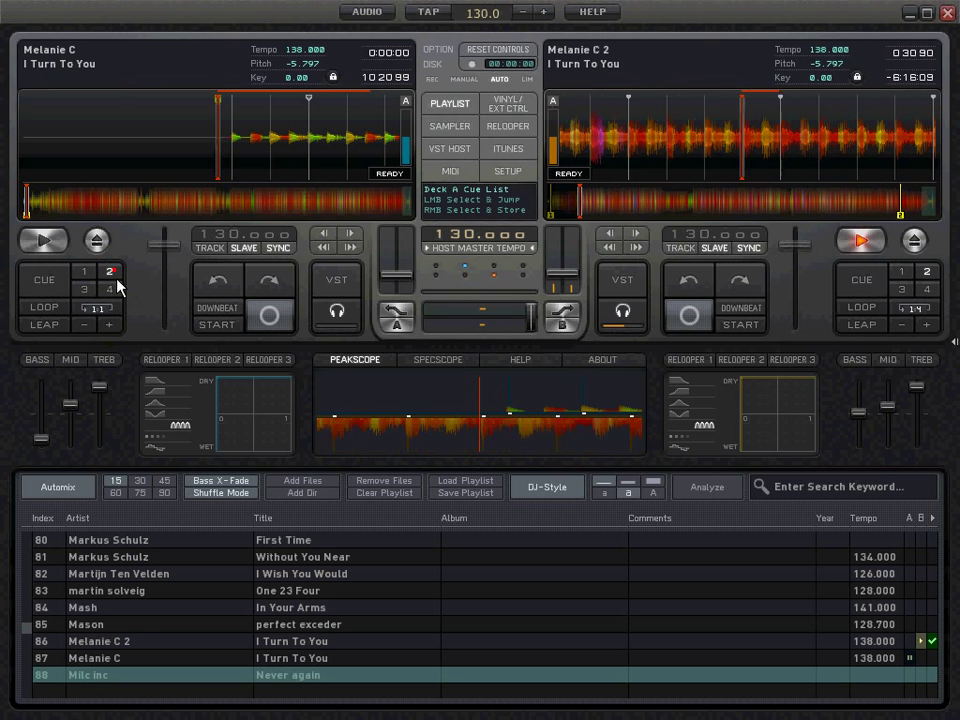
left_click(399, 213)
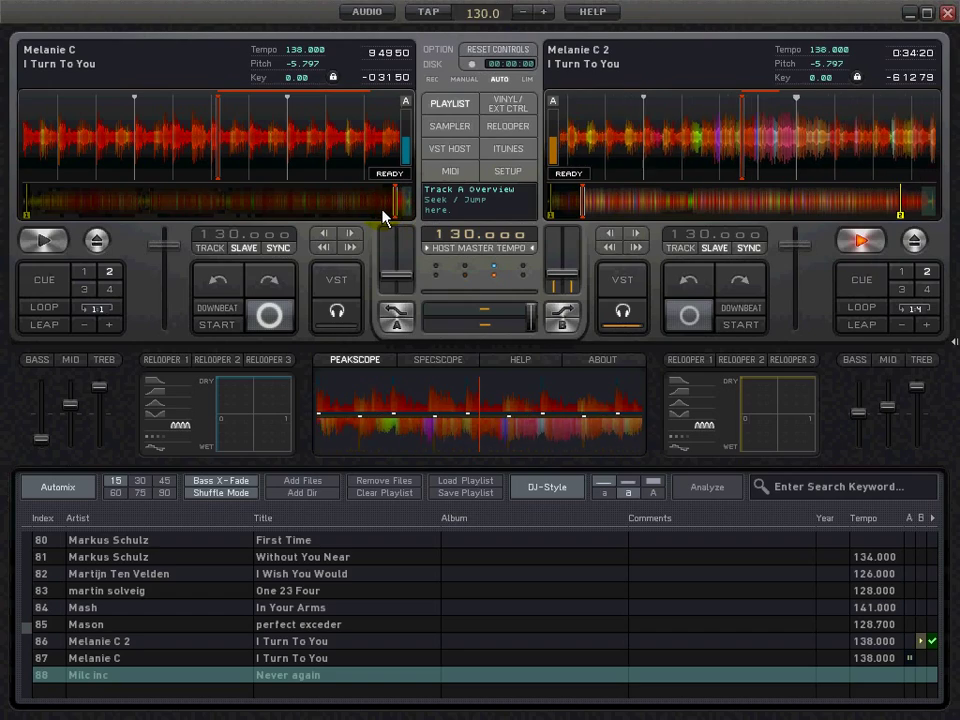
left_click(387, 213)
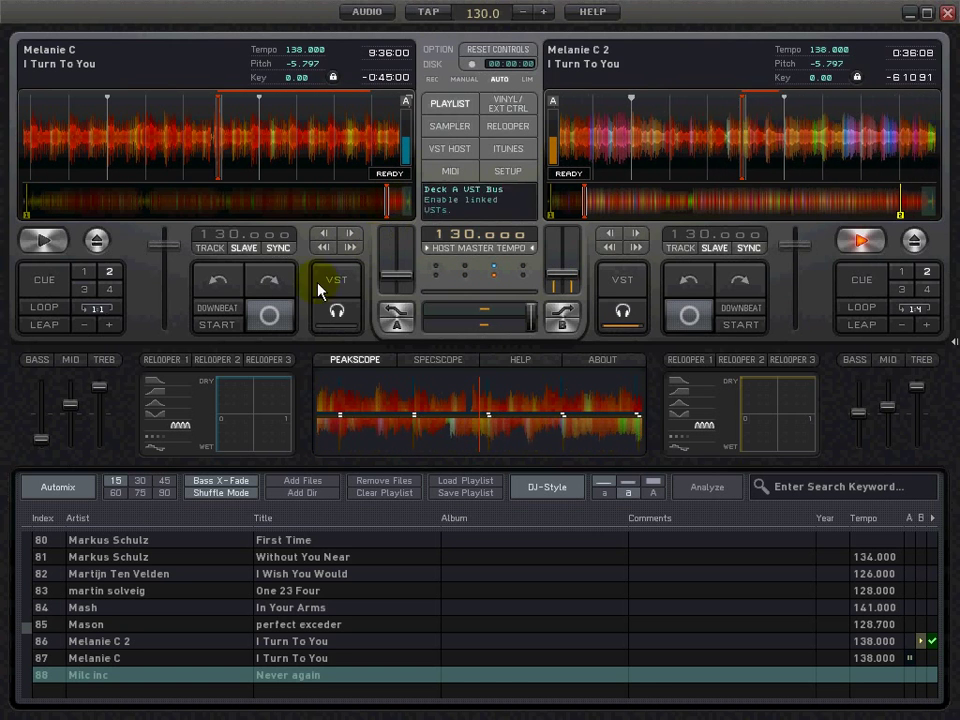
left_click(43, 282)
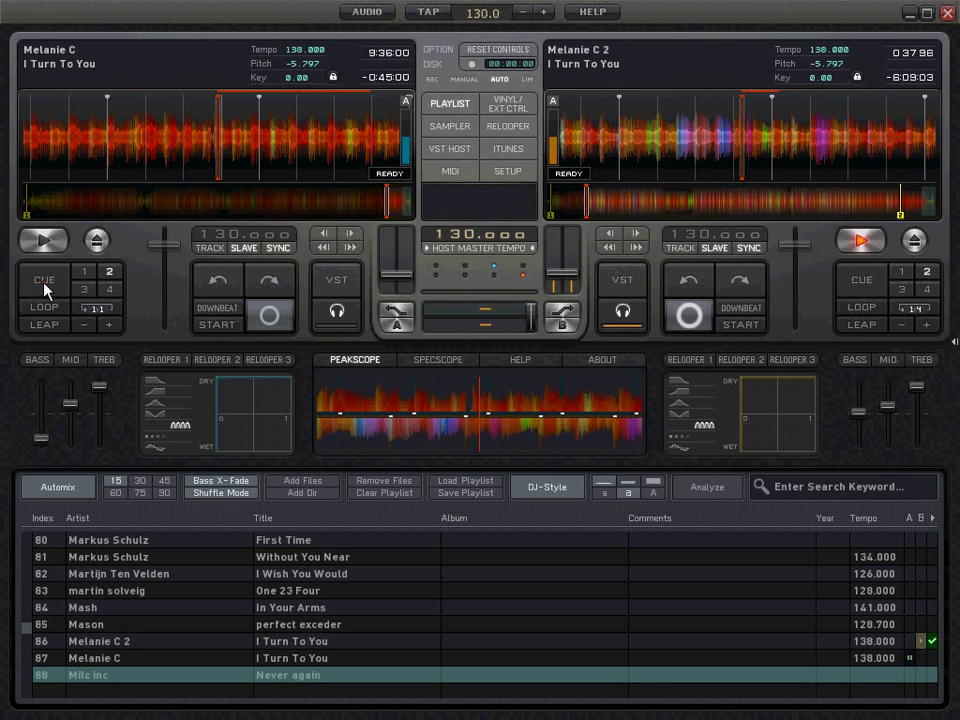
left_click(58, 489)
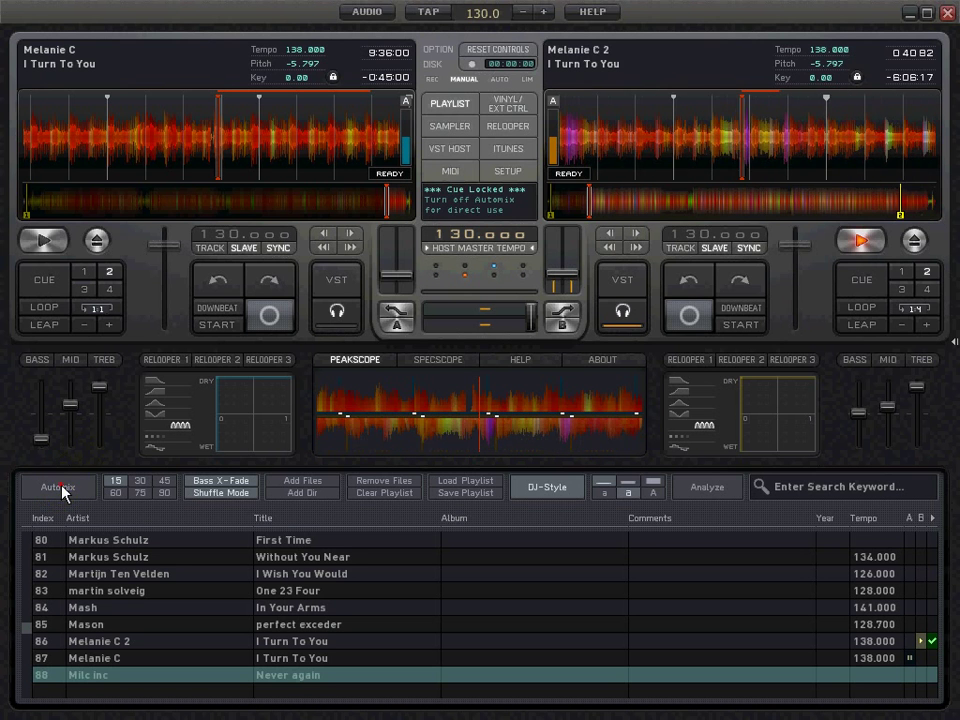
left_click(53, 284)
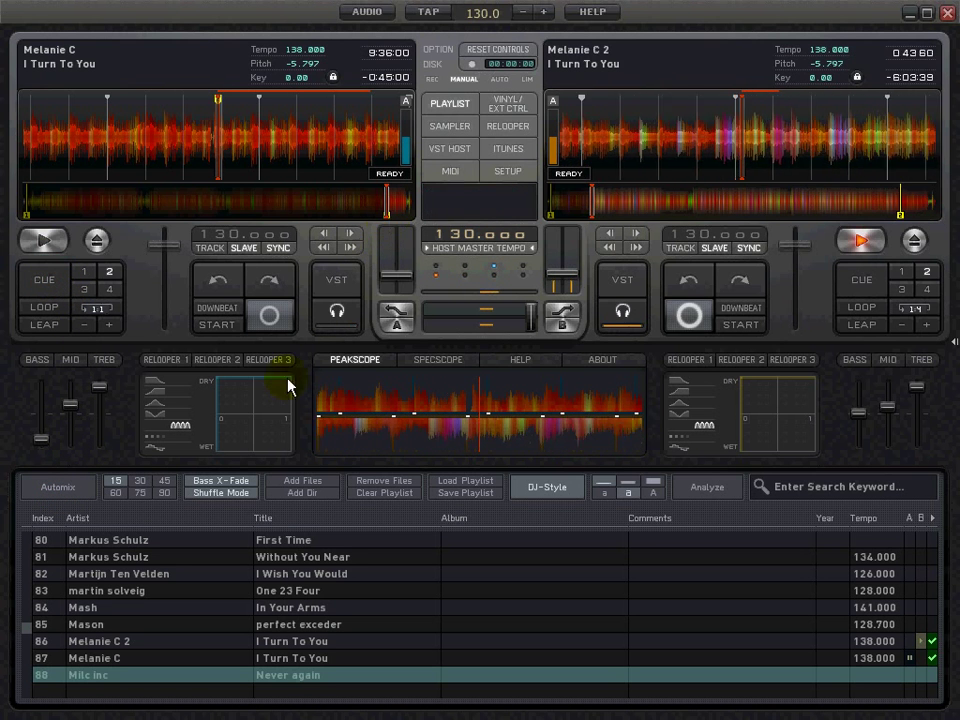
left_click(68, 487)
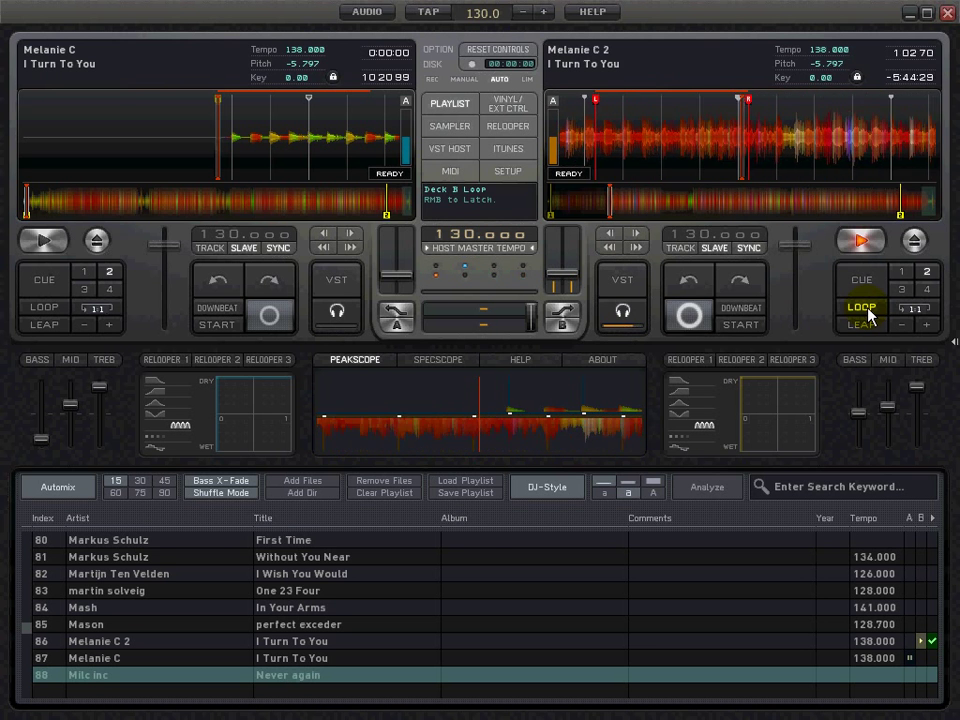
Step: Engage a loop on deck B's I Turn To You, then release it to play on
left_click(868, 315)
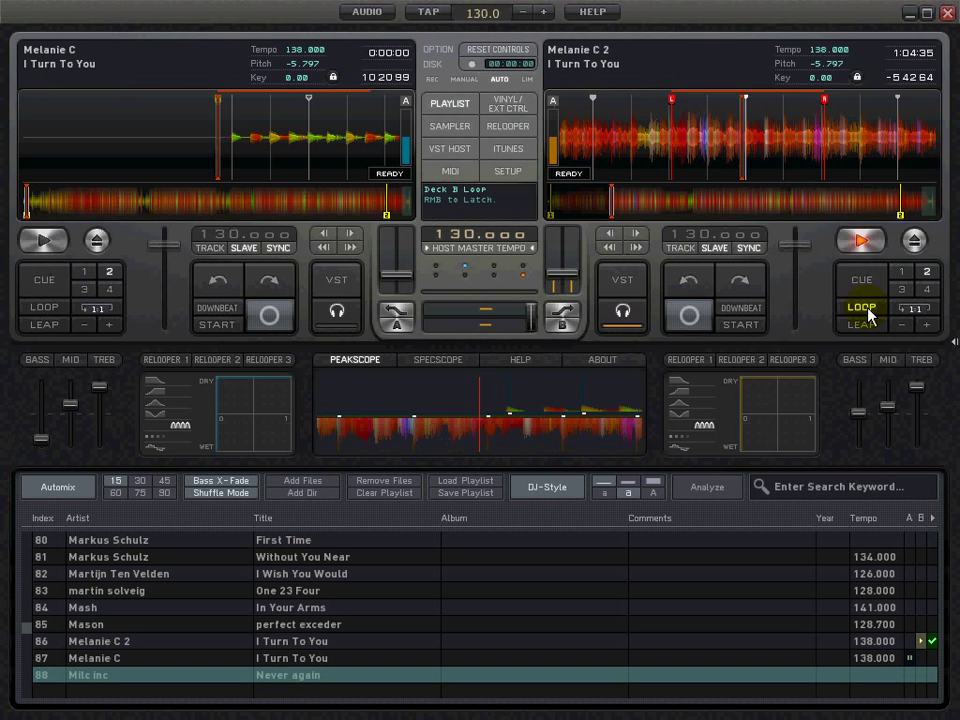
left_click(868, 315)
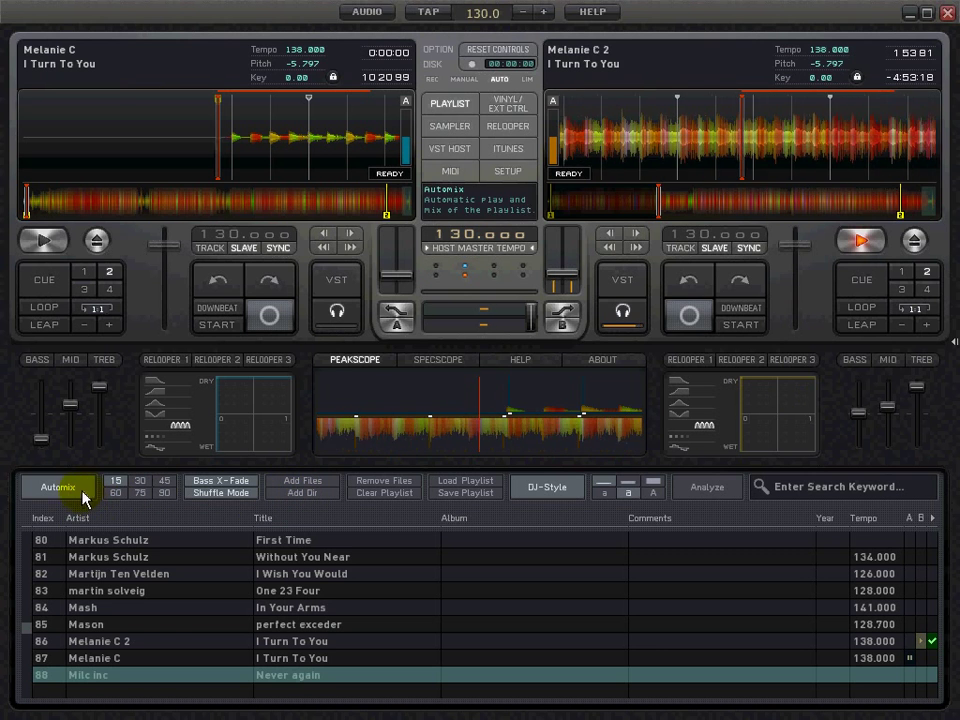
Step: Loop deck B with Relooper 1, jump to hot cue 2, and raise deck B to full volume
left_click(860, 308)
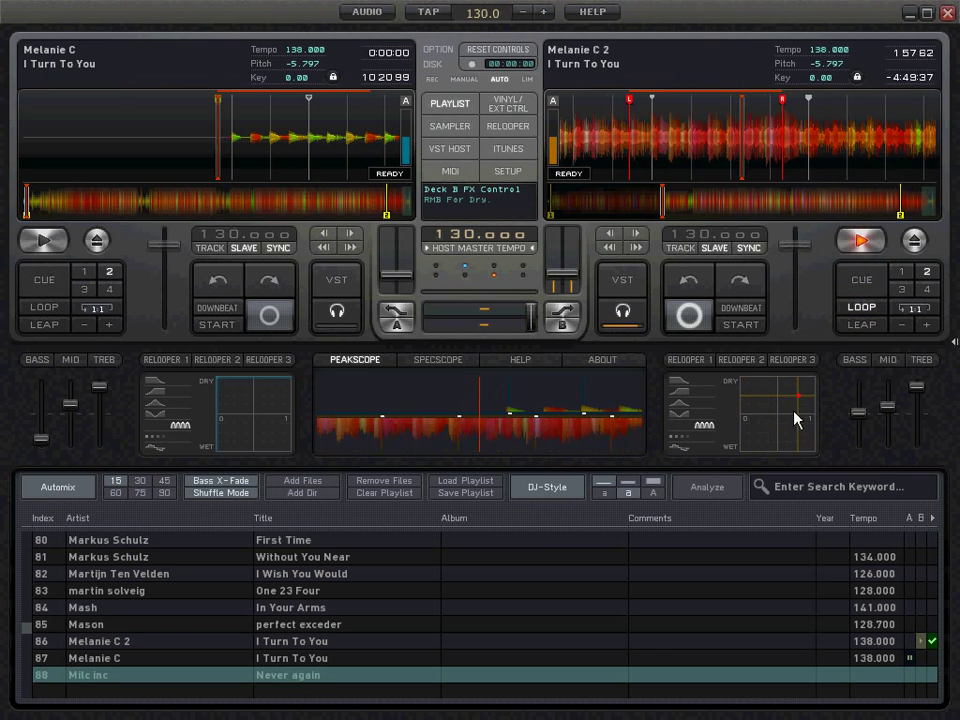
left_click(688, 360)
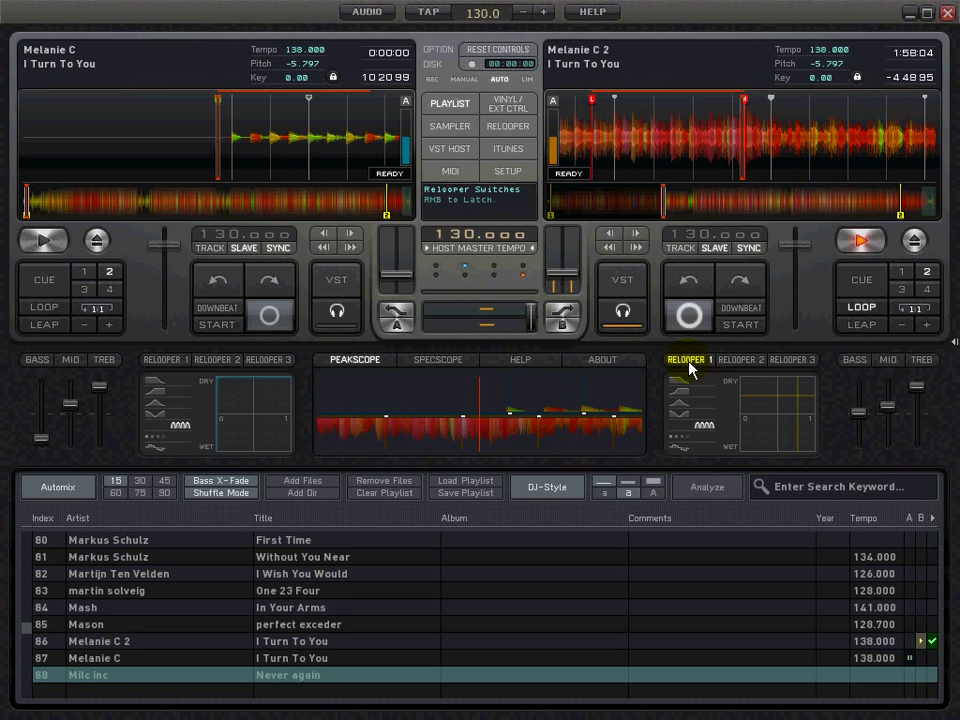
left_click(929, 272)
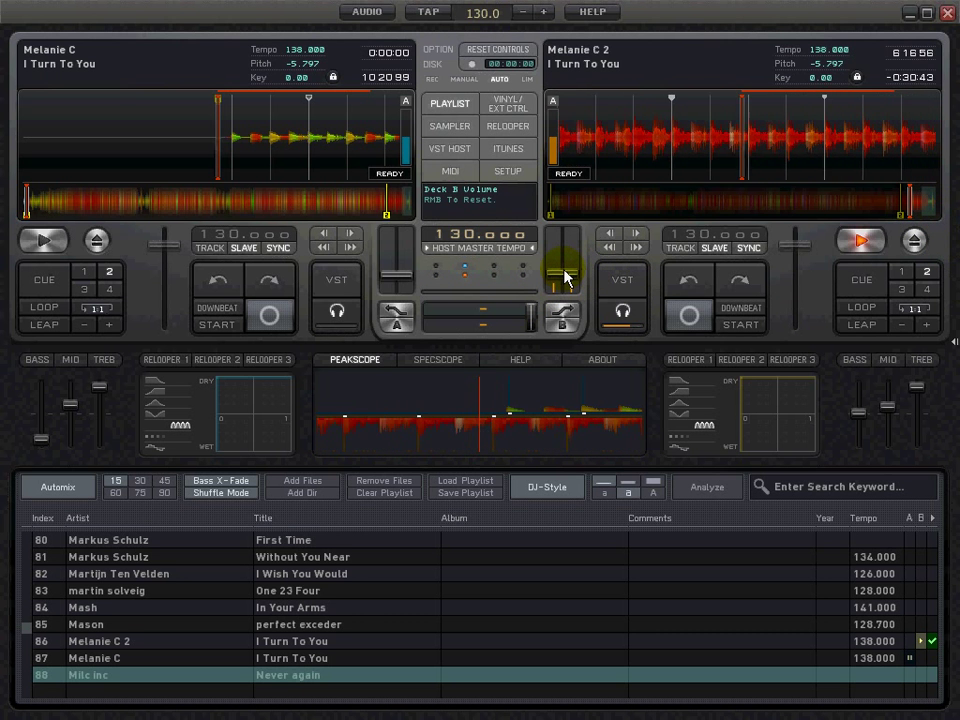
left_click_drag(566, 277, 574, 236)
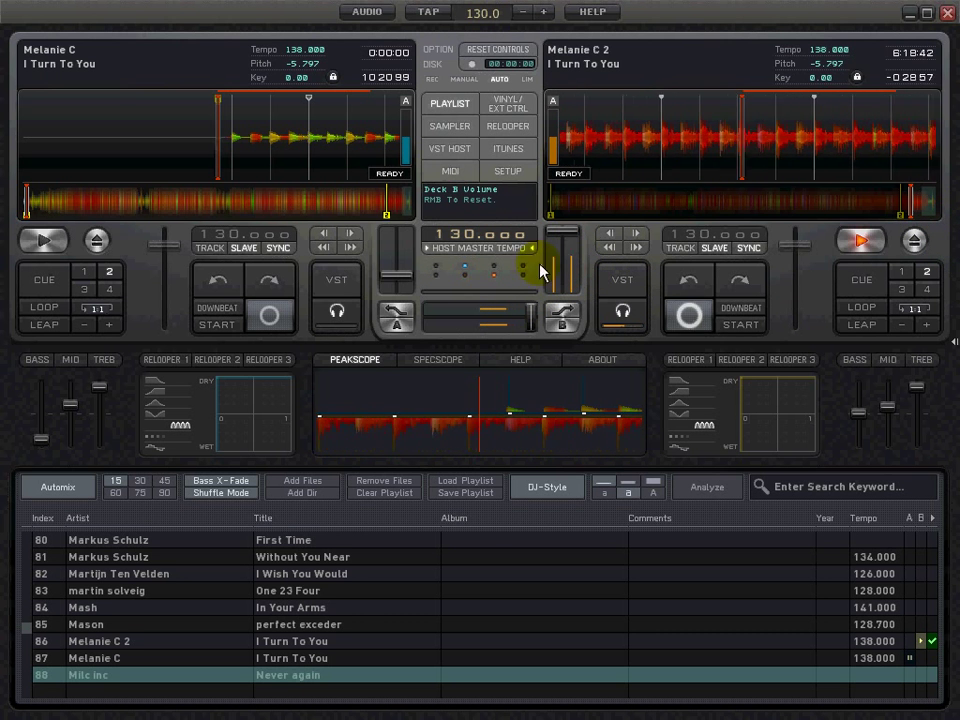
left_click_drag(407, 268, 437, 290)
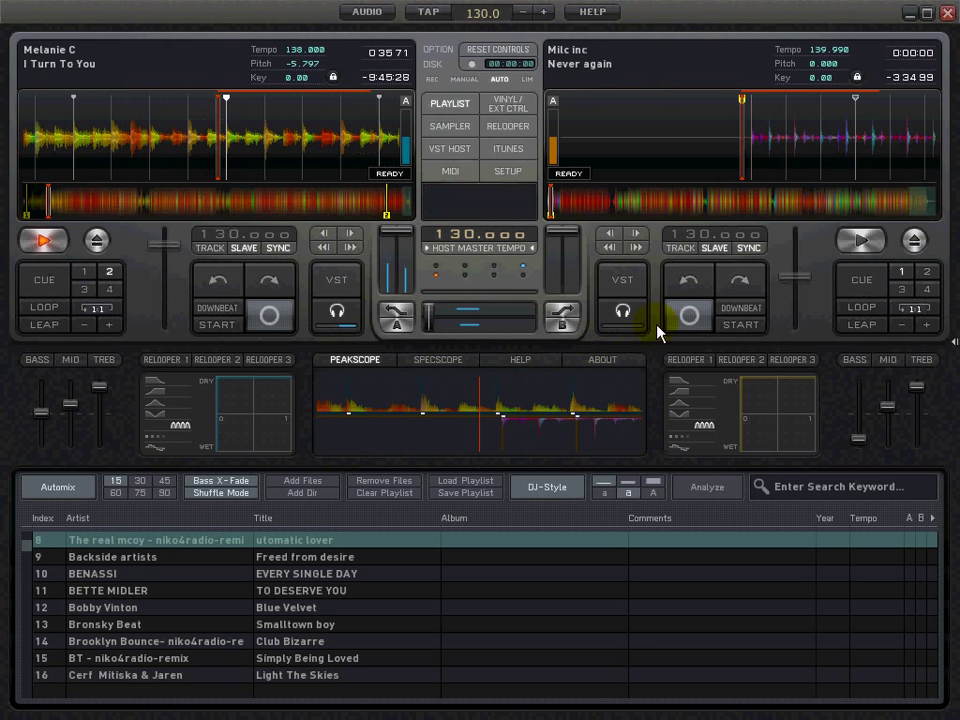
Step: Seek deck B near the end of Never again, then toggle Automix off and back on
left_click(895, 205)
left_click(893, 207)
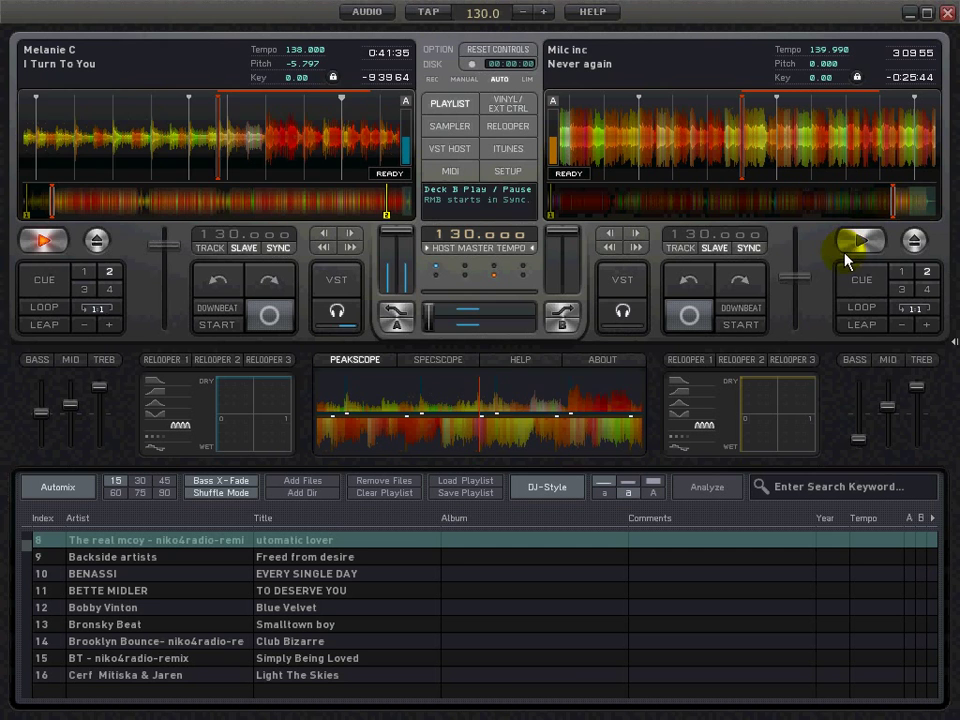
left_click(57, 487)
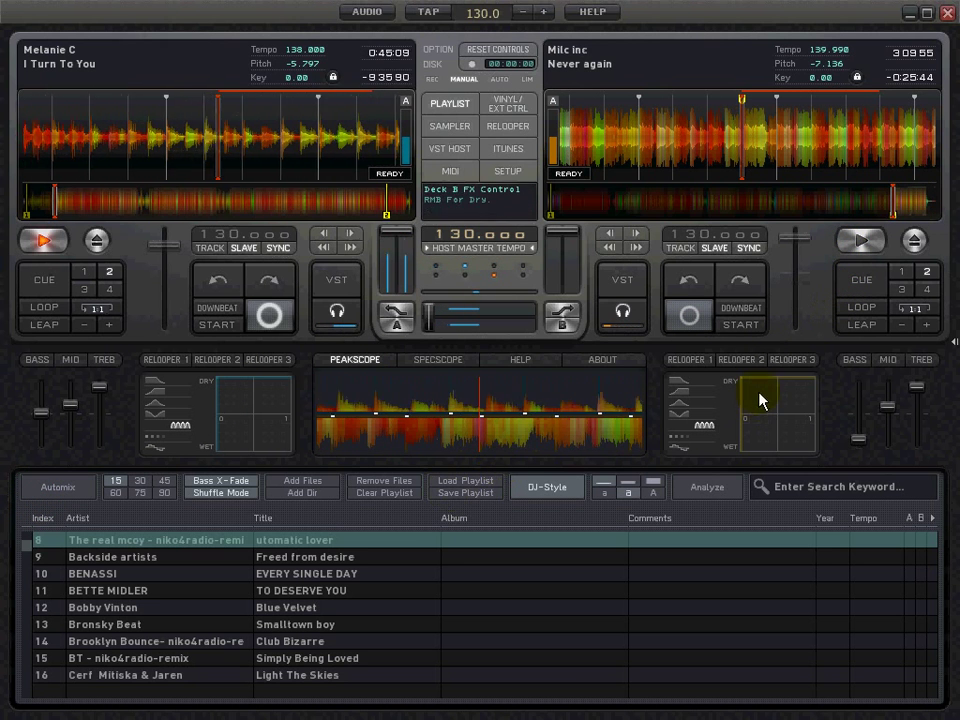
left_click(45, 488)
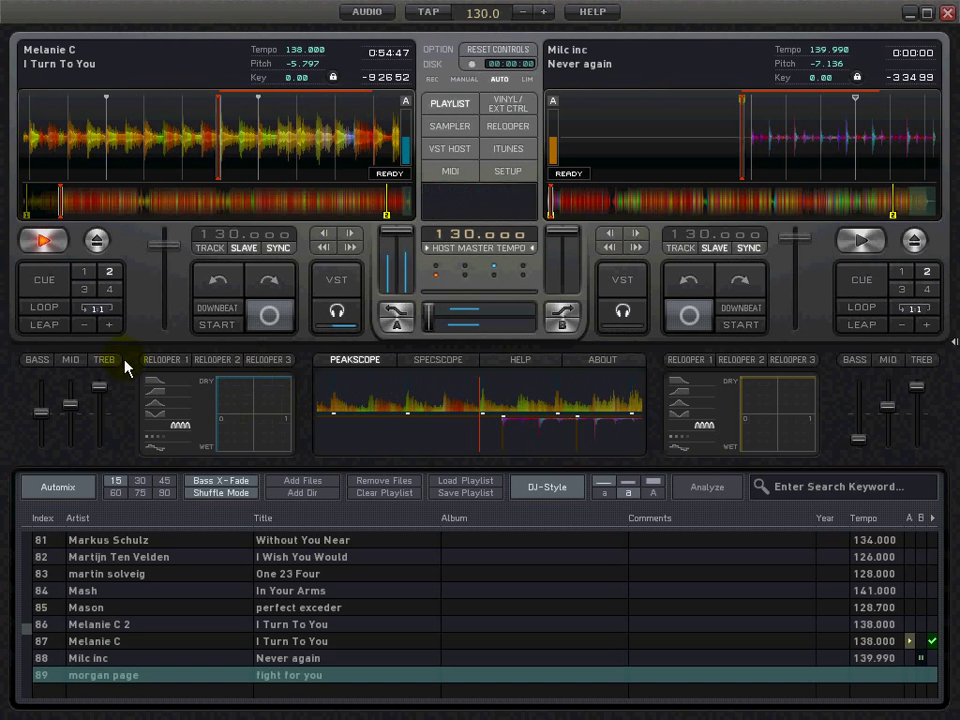
Step: Loop deck A through Relooper 1, 2 and 3, then jump to hot cue 2 at 9:36
left_click(49, 317)
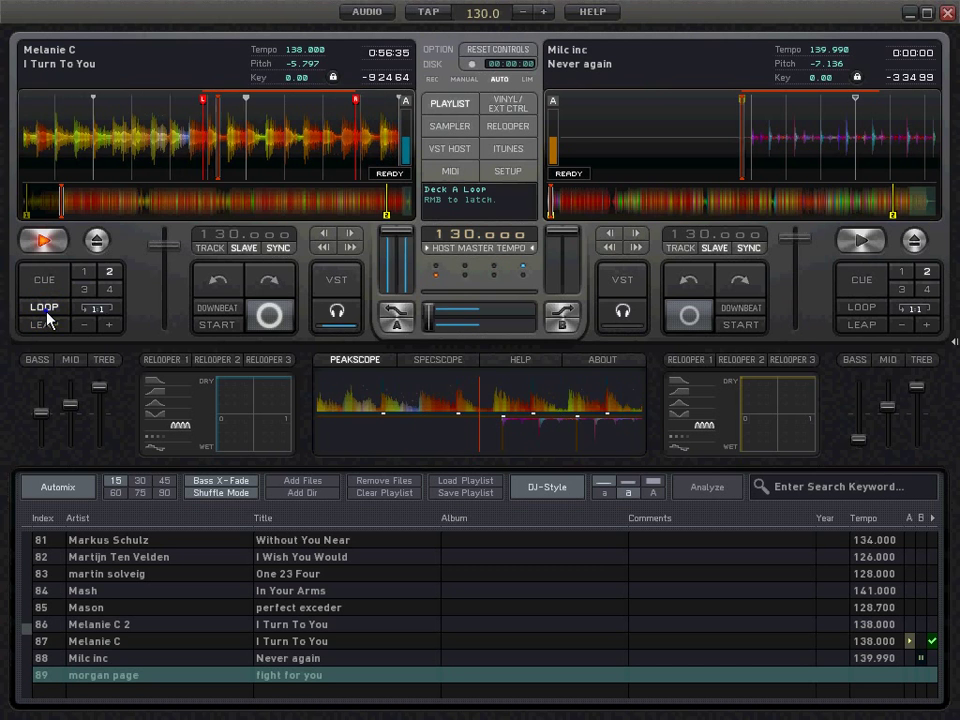
left_click(250, 403)
left_click(176, 362)
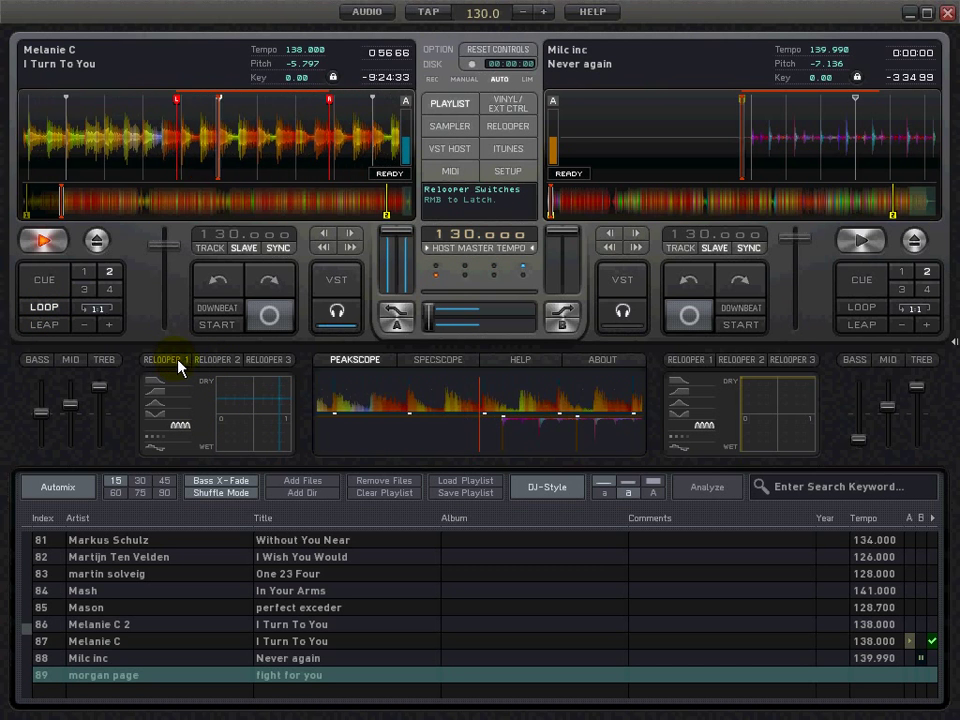
left_click(209, 361)
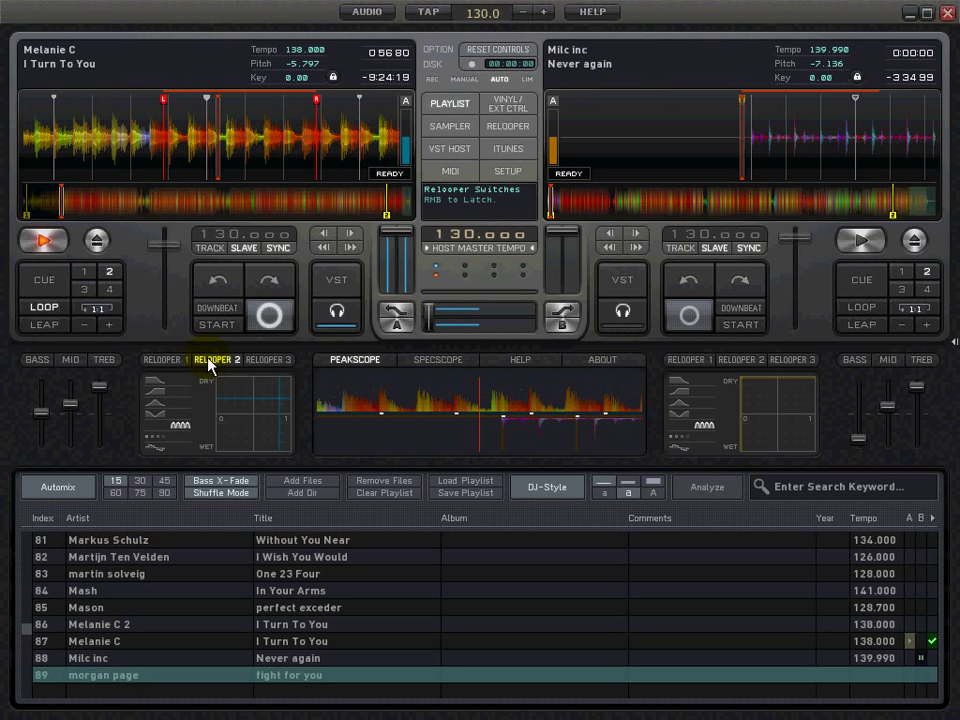
left_click(268, 361)
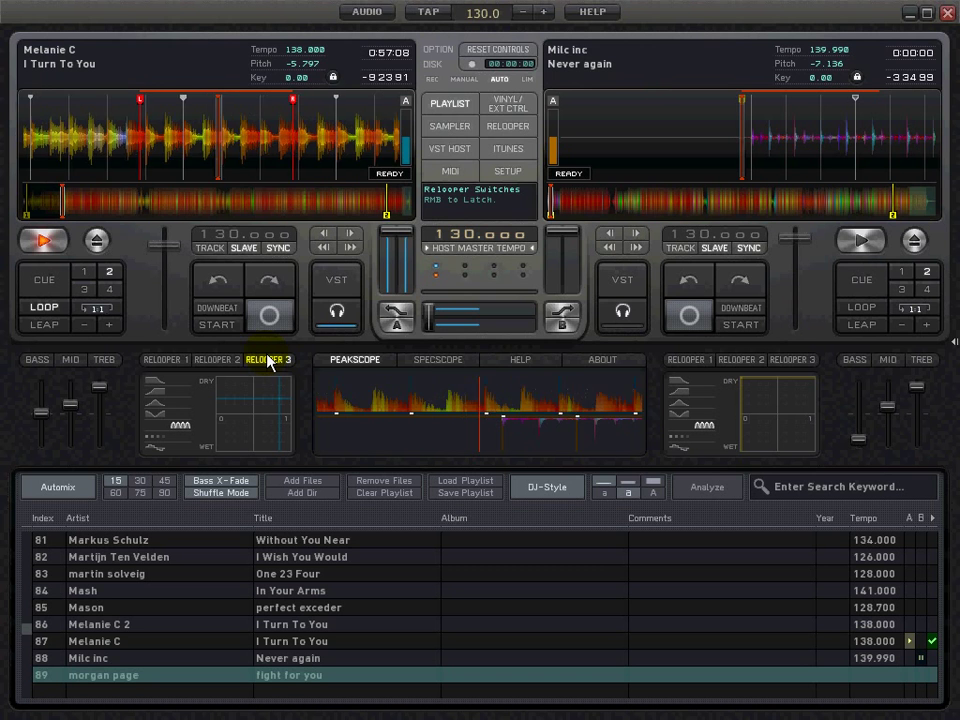
left_click(108, 272)
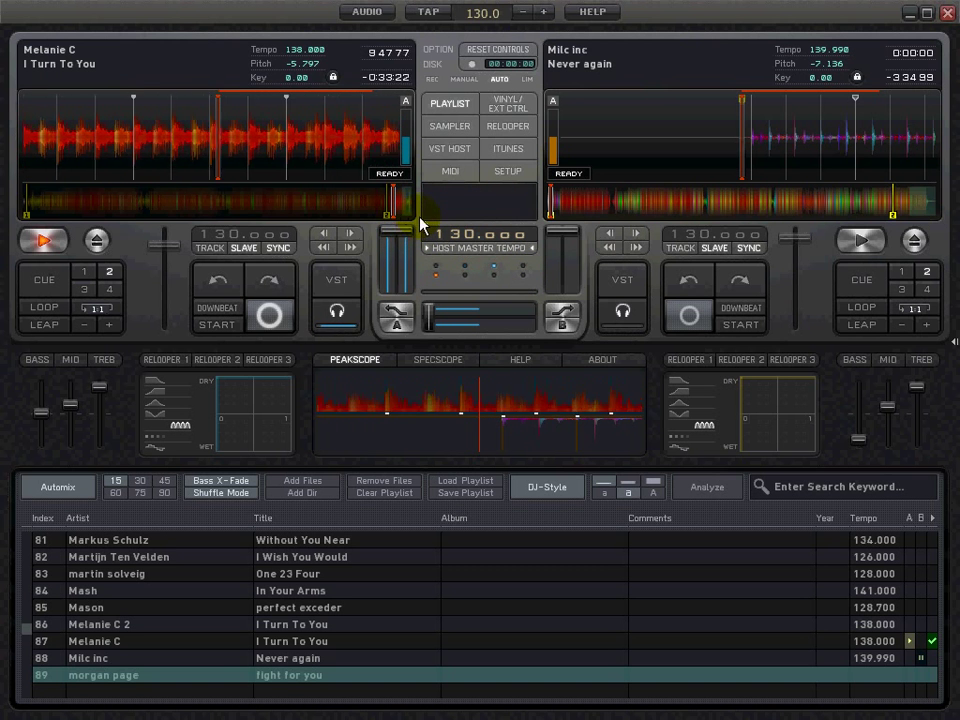
Step: Let Automix crossfade to 'Never again' on deck B while 'fight for you' loads onto deck A
left_click(487, 232)
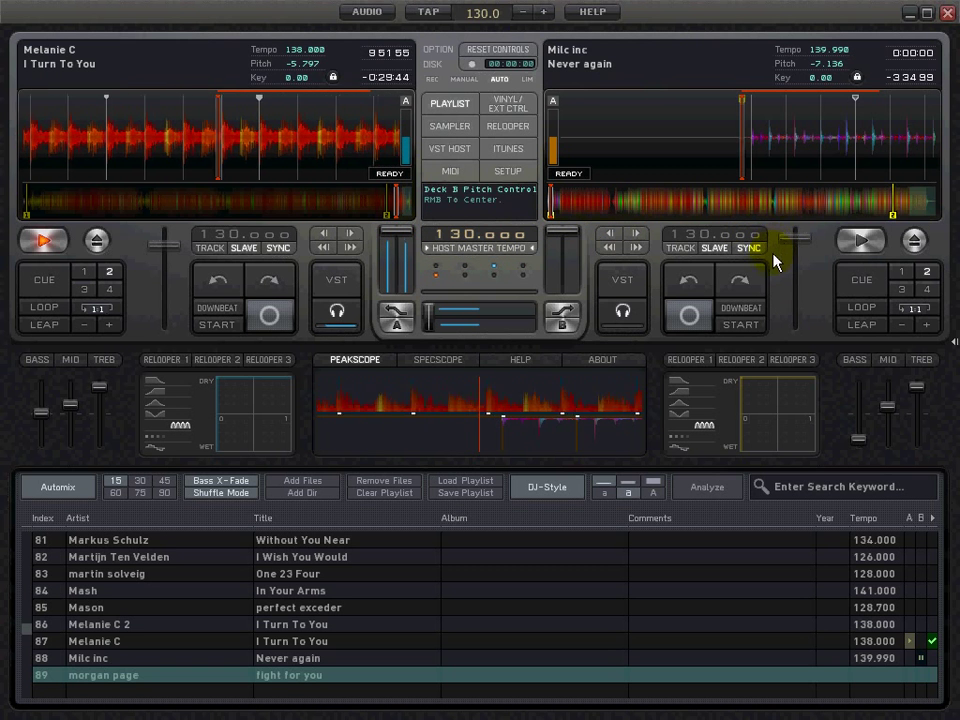